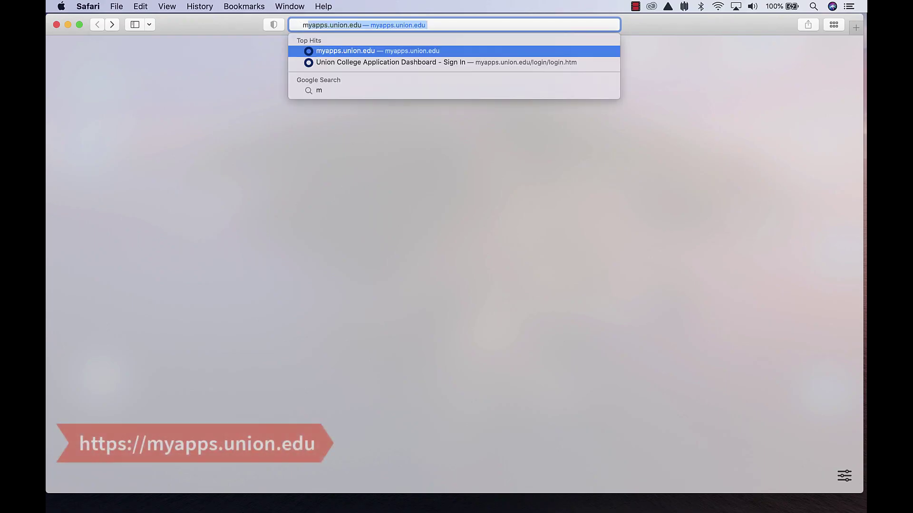
Step: Load myapps.union.edu and sign in with the account username and pasted password
type("ya")
key("Return")
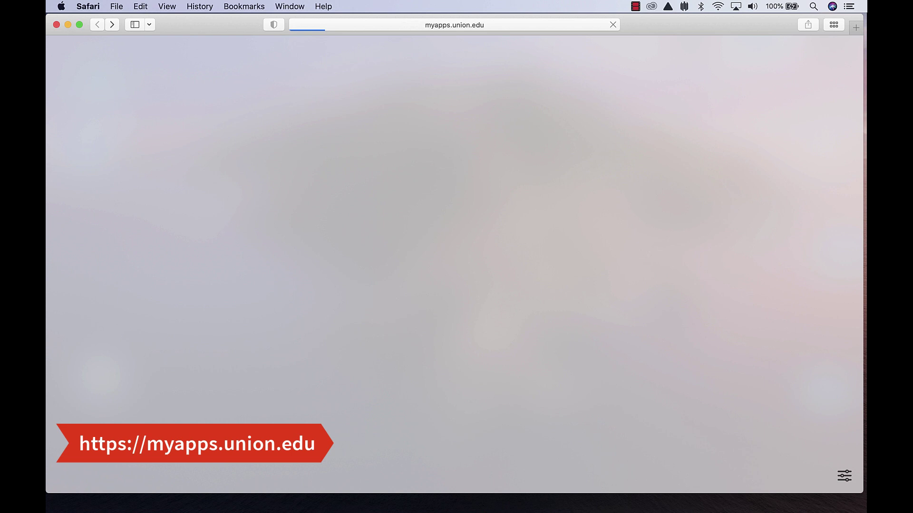
type("am")
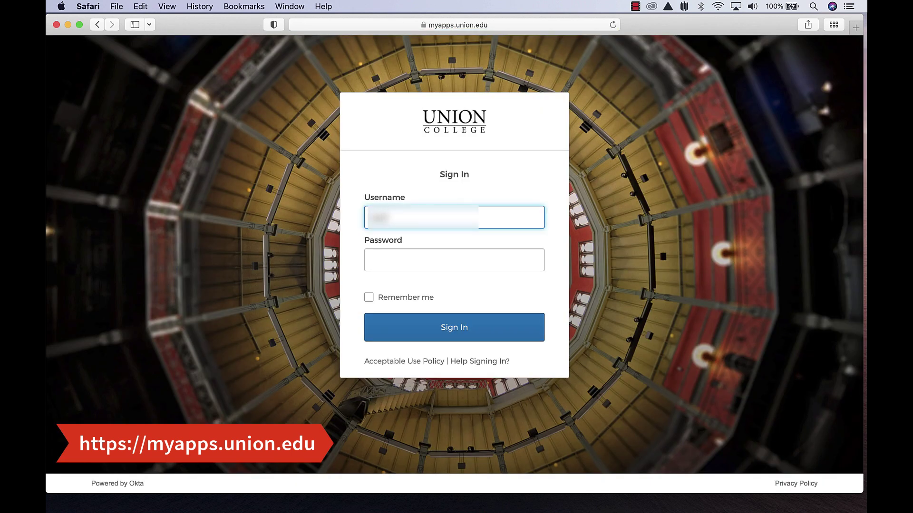
type("ss")
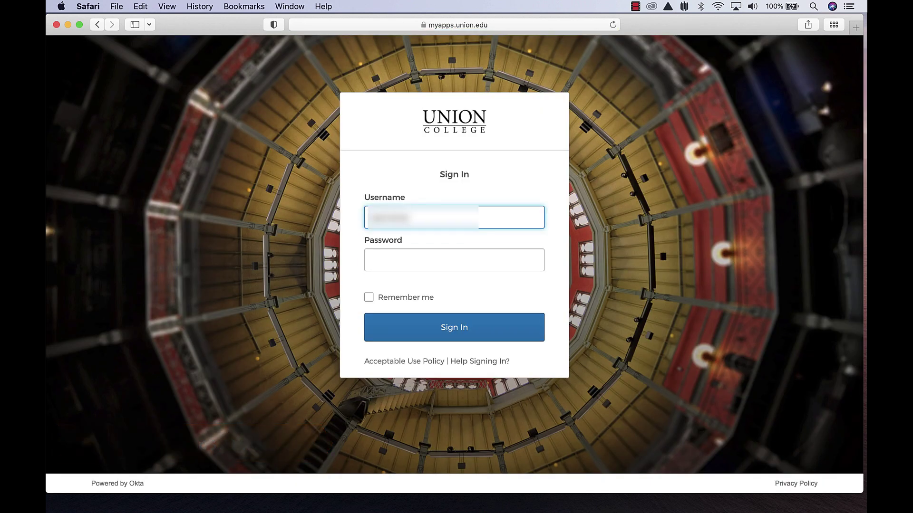
key("Tab")
key("super+v")
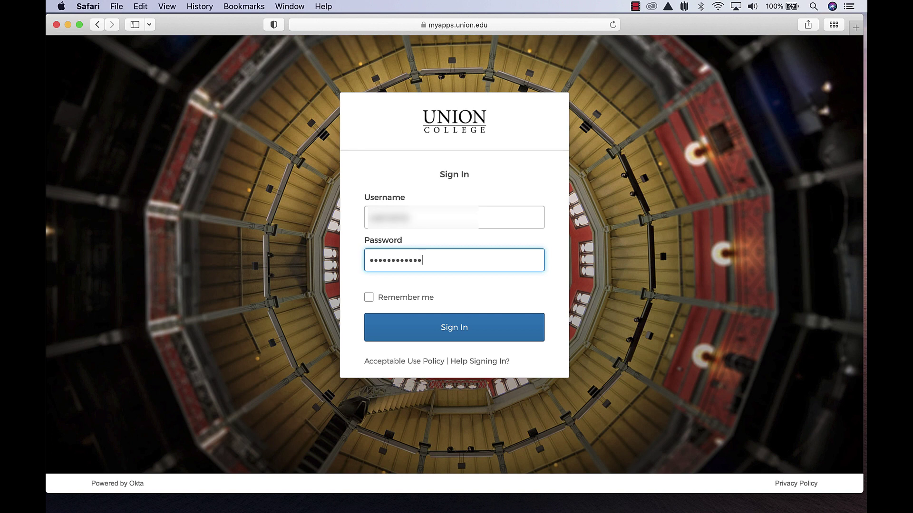
key("Return")
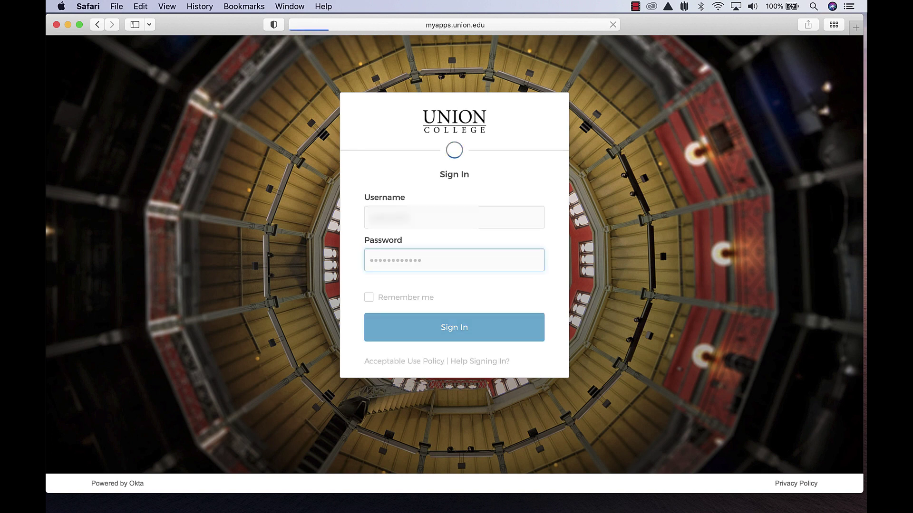
Step: Scroll the Set up multifactor authentication page down to SMS Authentication
scroll(508, 102, "down", 3)
scroll(507, 105, "down", 2)
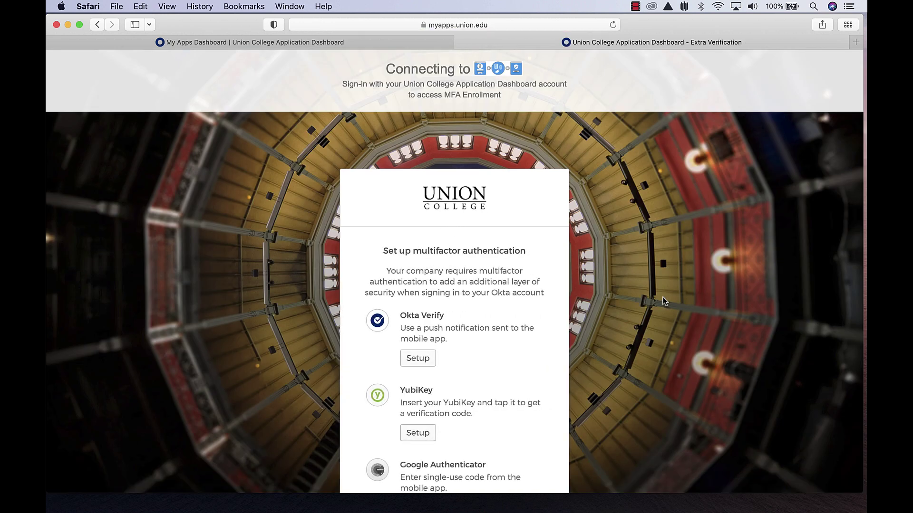
scroll(664, 301, "down", 3)
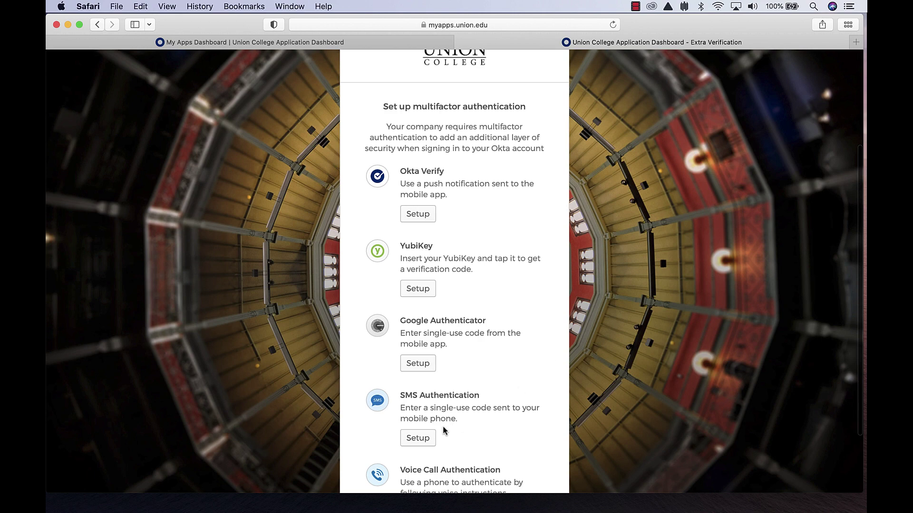
Step: Set up SMS Authentication with the phone number, send a code, and enter the received code
left_click(418, 439)
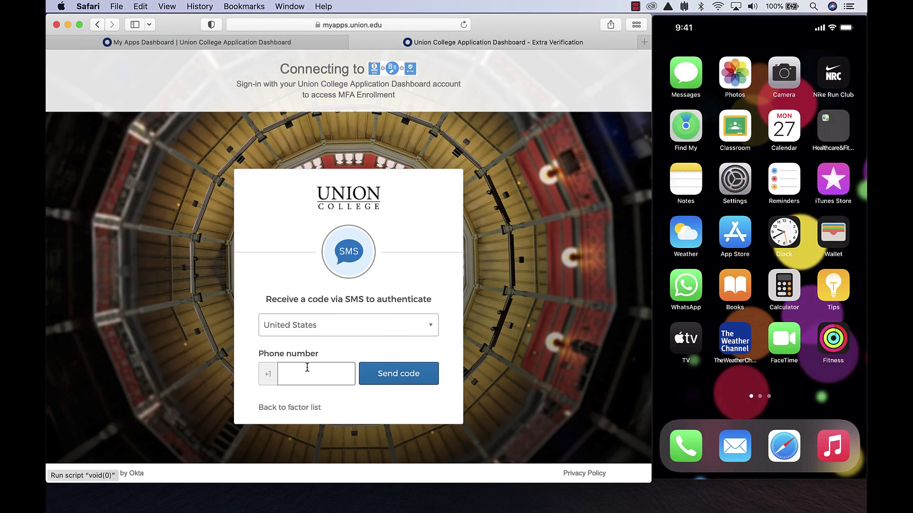
left_click(306, 371)
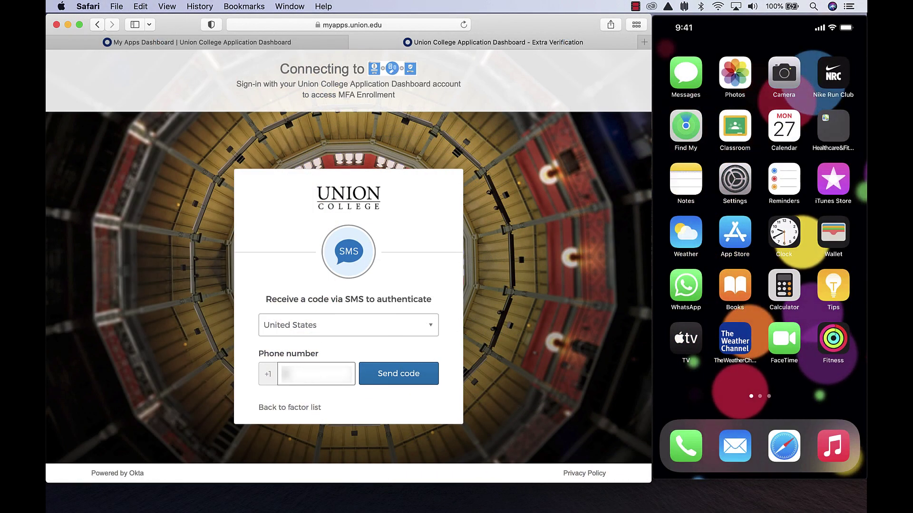
type("55512")
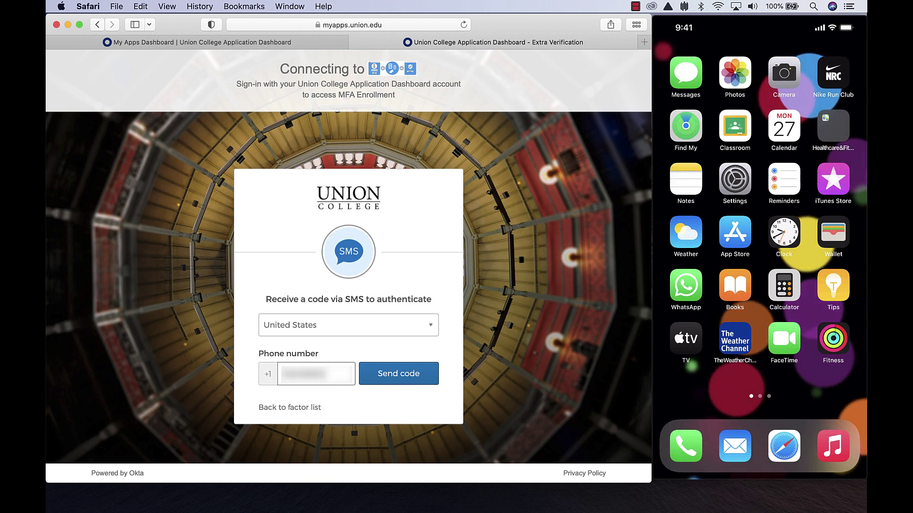
type("34")
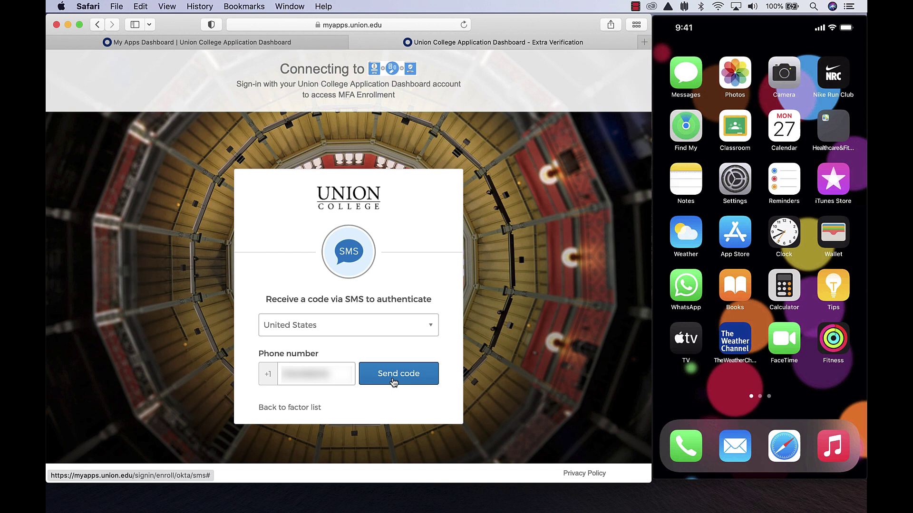
left_click(394, 383)
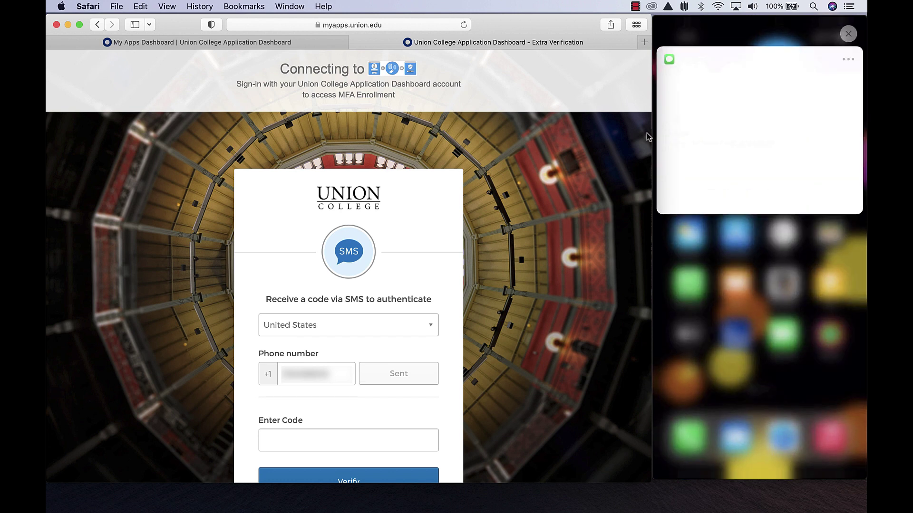
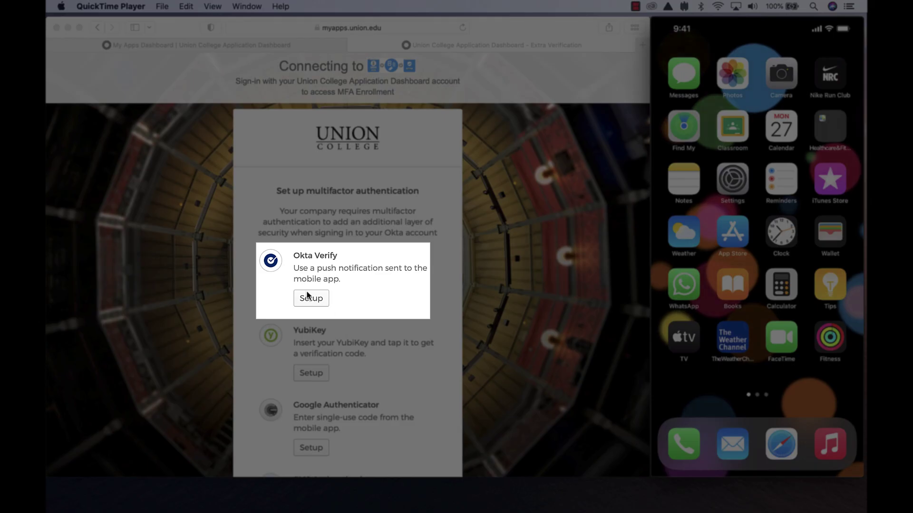
Step: Set up Okta Verify for an iPhone and continue to its QR code
left_click(309, 299)
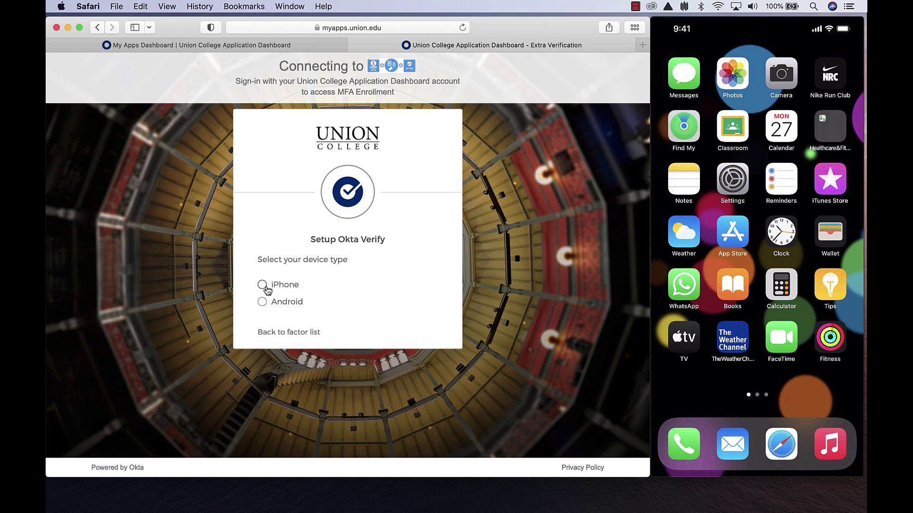
left_click(264, 286)
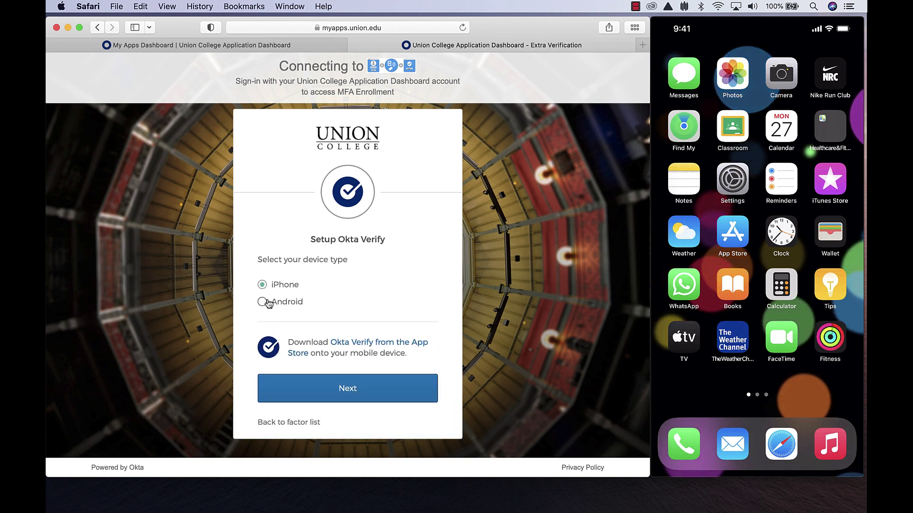
left_click(319, 386)
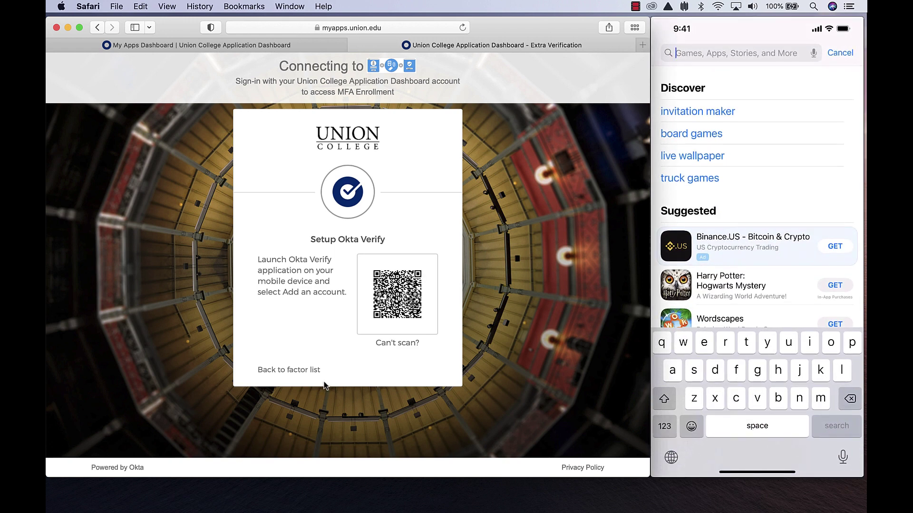
Step: Search the App Store for 'okta ver' to find Okta Verify
type("okt")
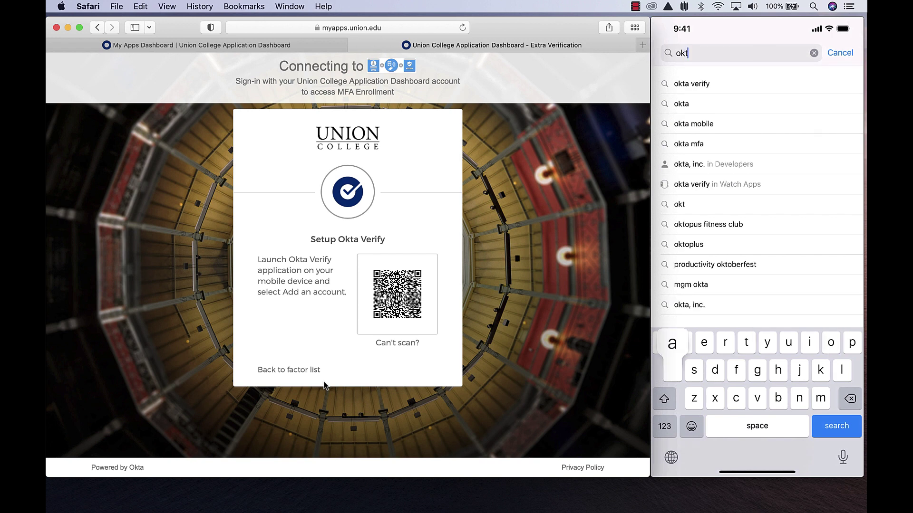
type("a ver")
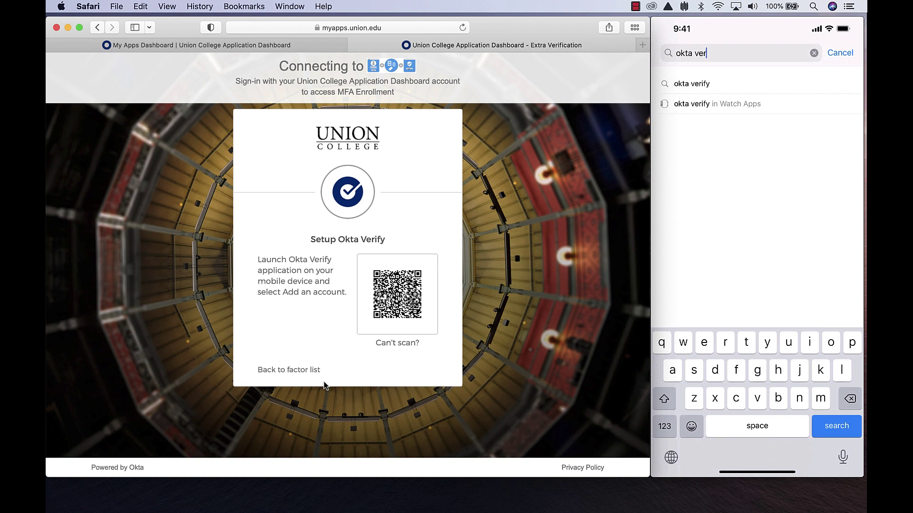
left_click(692, 84)
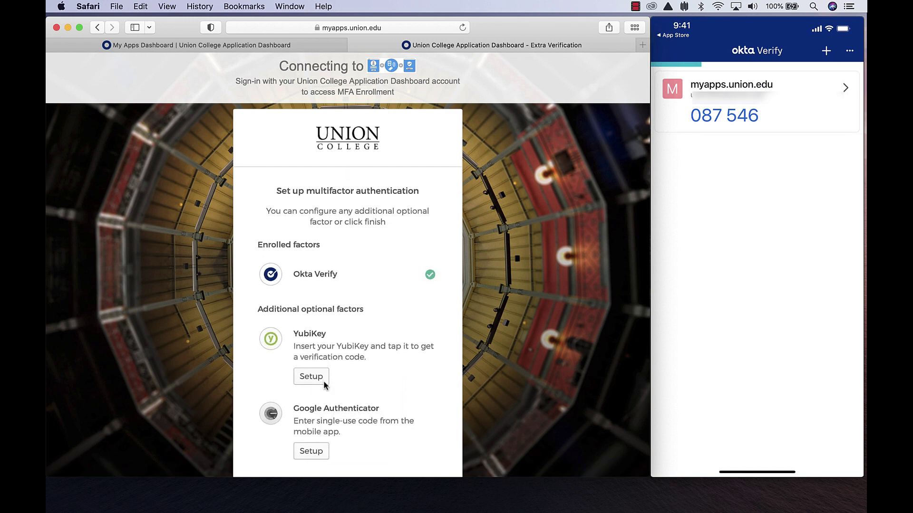
Step: Finish the multifactor setup and send a push to Okta Verify for approval
scroll(324, 388, "down", 3)
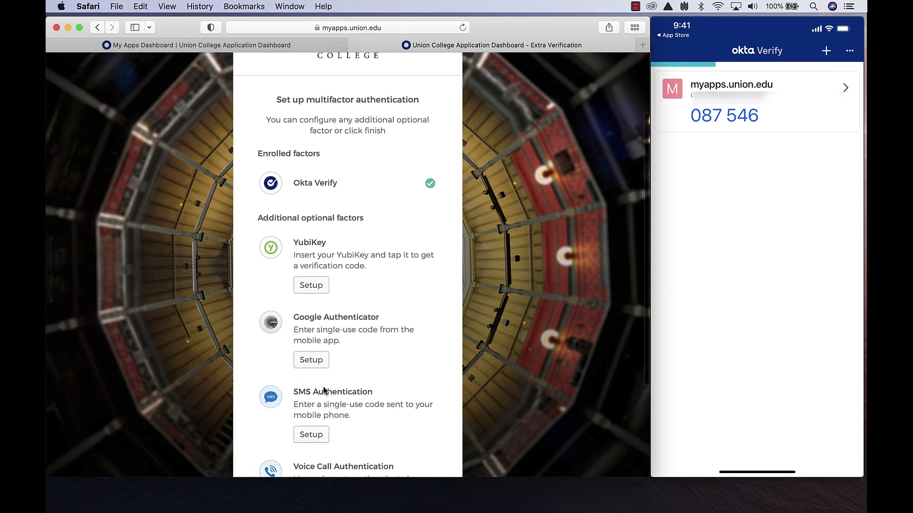
scroll(324, 391, "down", 5)
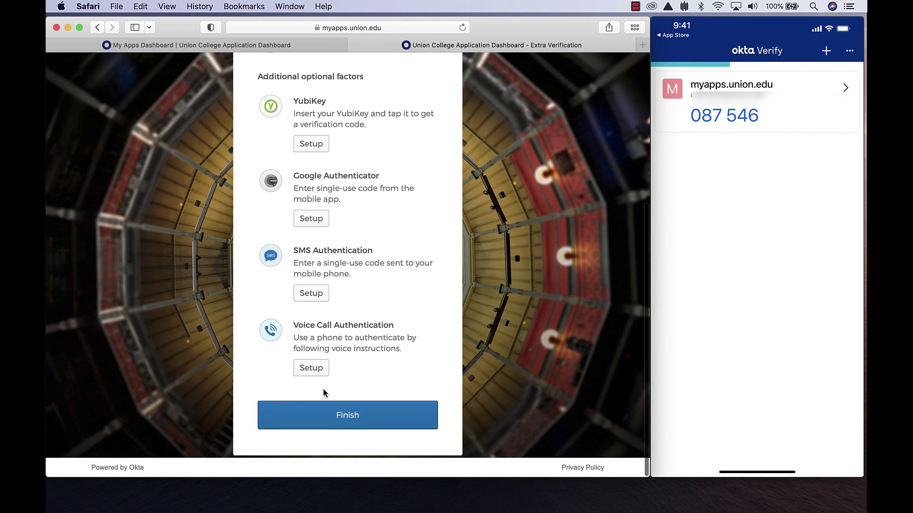
left_click(335, 416)
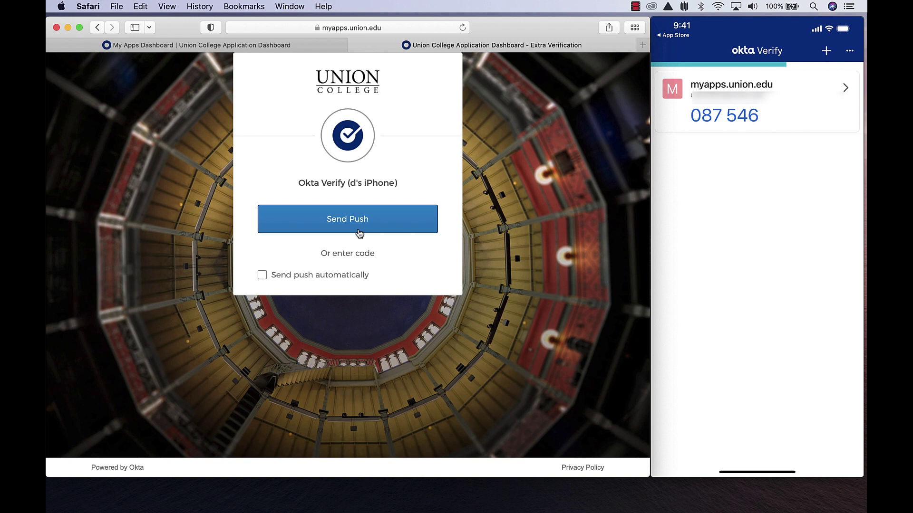
left_click(356, 222)
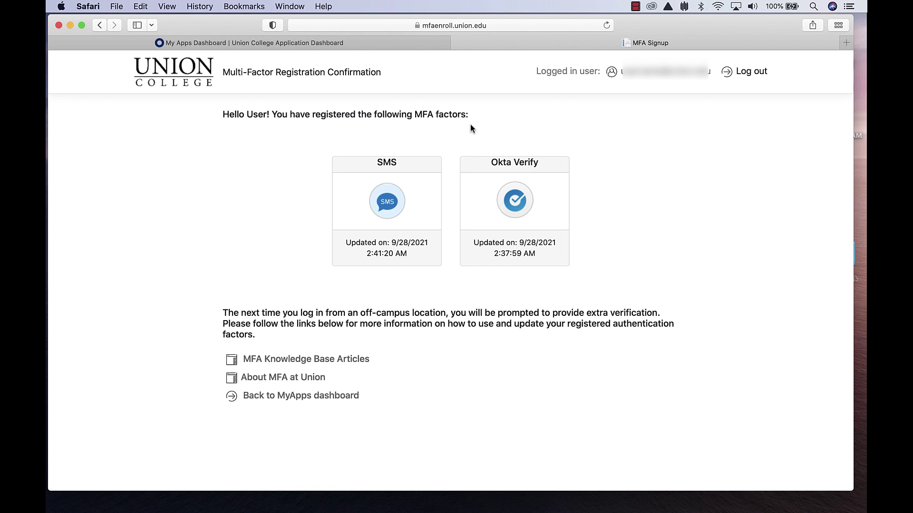
Step: Log out from the MFA confirmation page
left_click(745, 72)
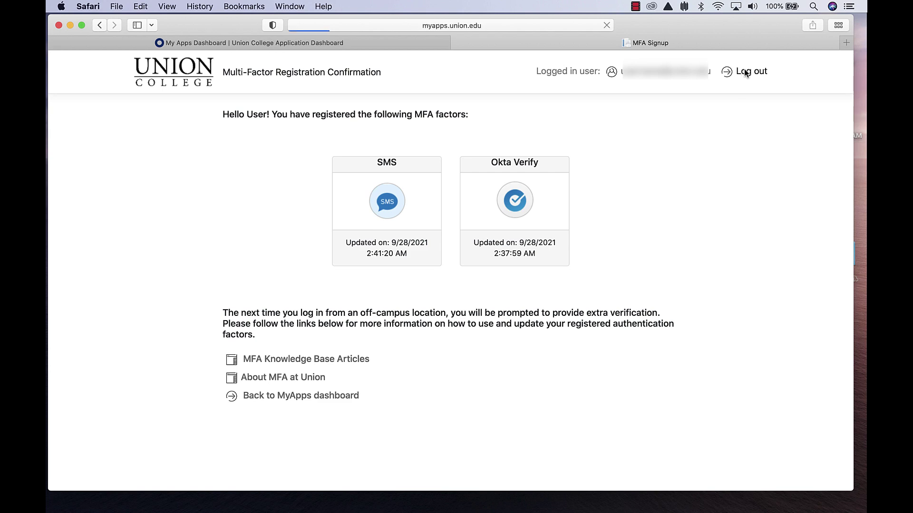